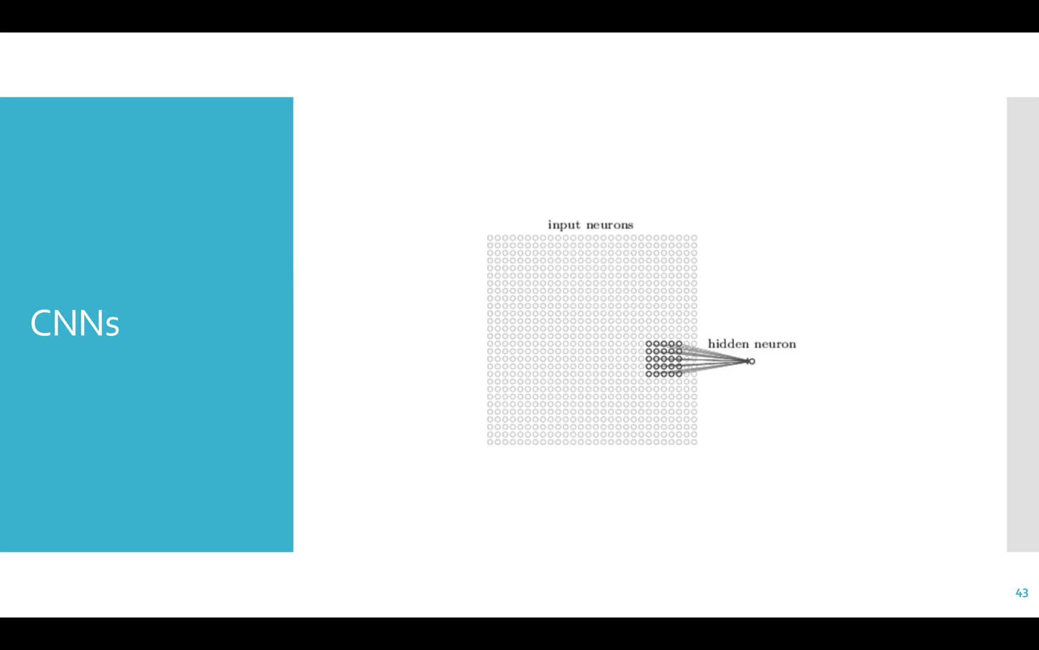
key(Right)
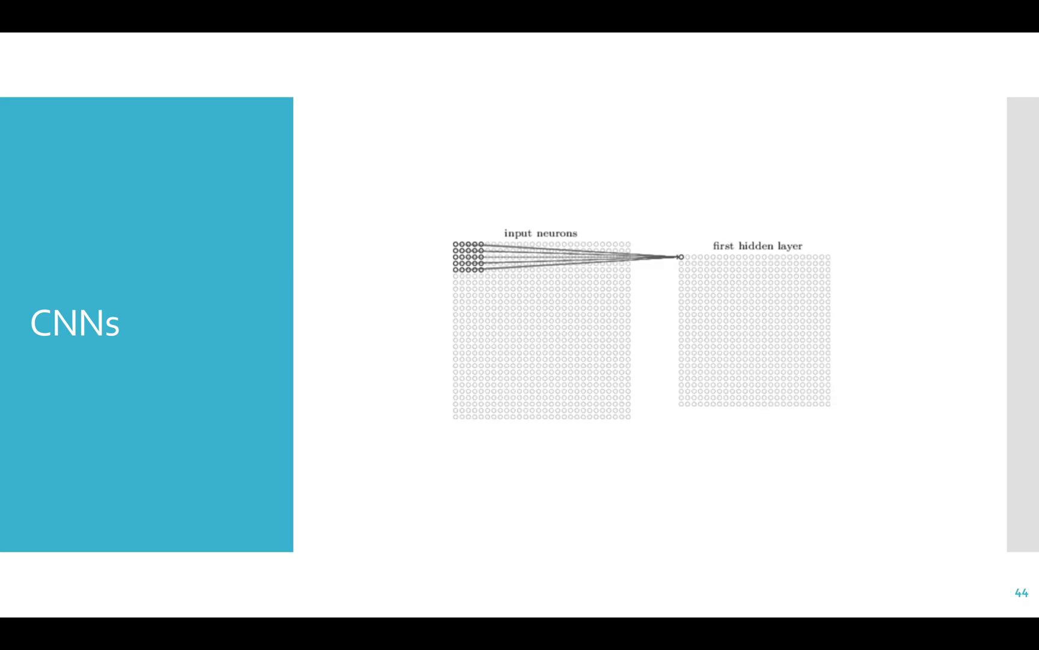